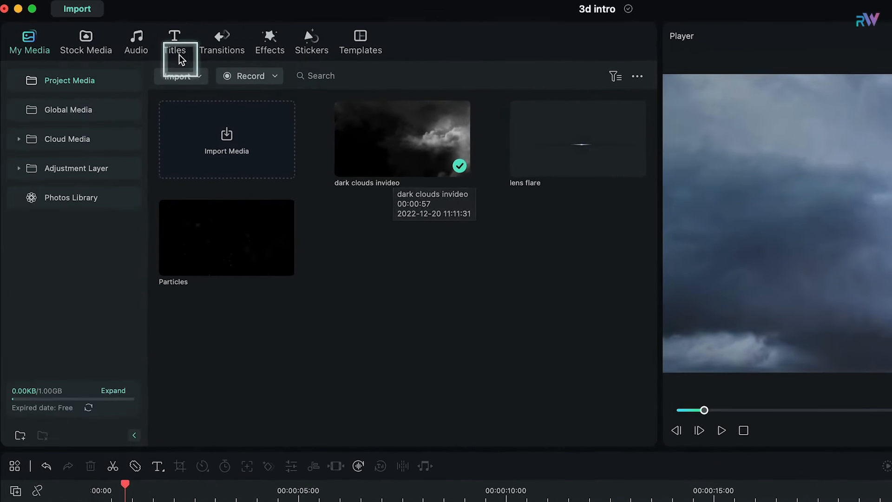
Step: Add the Default Title from the favourite titles to video track 2 above the dark clouds clip, starting at the playhead
left_click(178, 52)
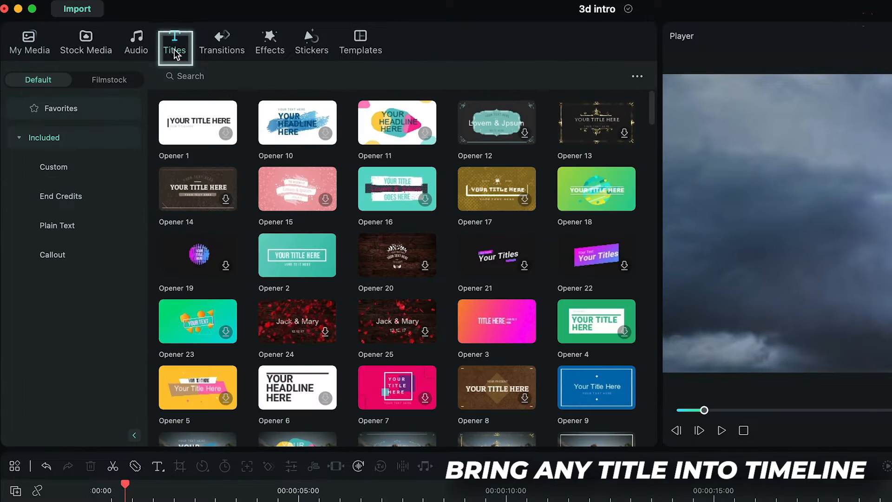
left_click(83, 110)
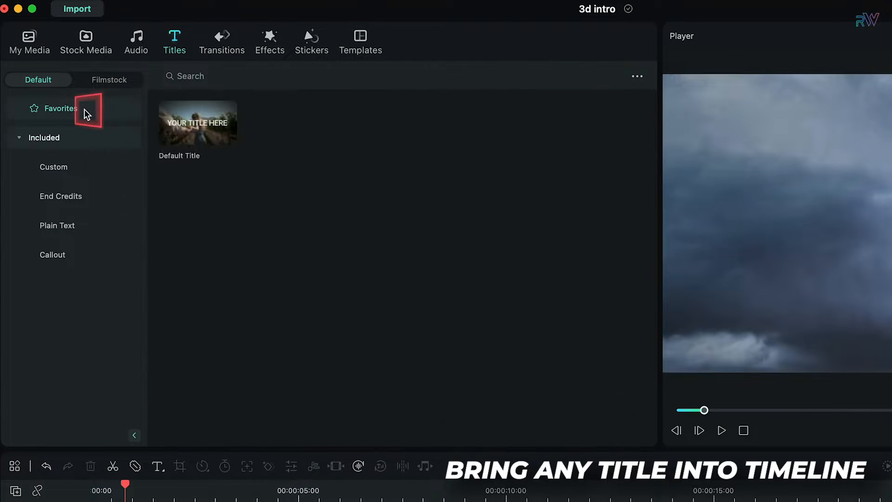
left_click_drag(215, 130, 134, 387)
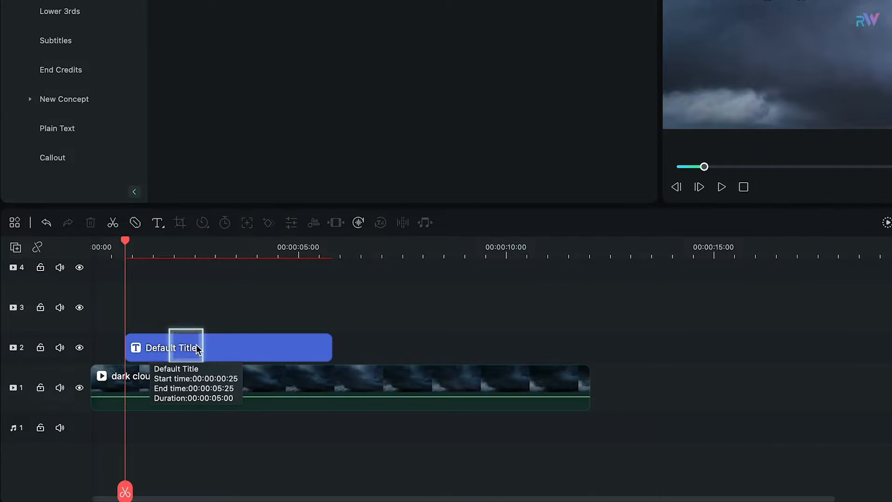
Step: Open the Default Title clip in the advanced title editor and delete its existing text
double_click(313, 344)
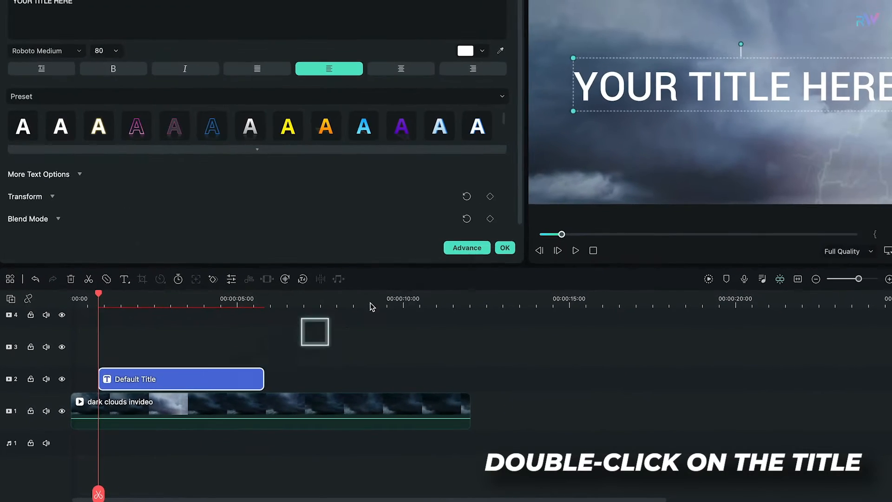
left_click(516, 220)
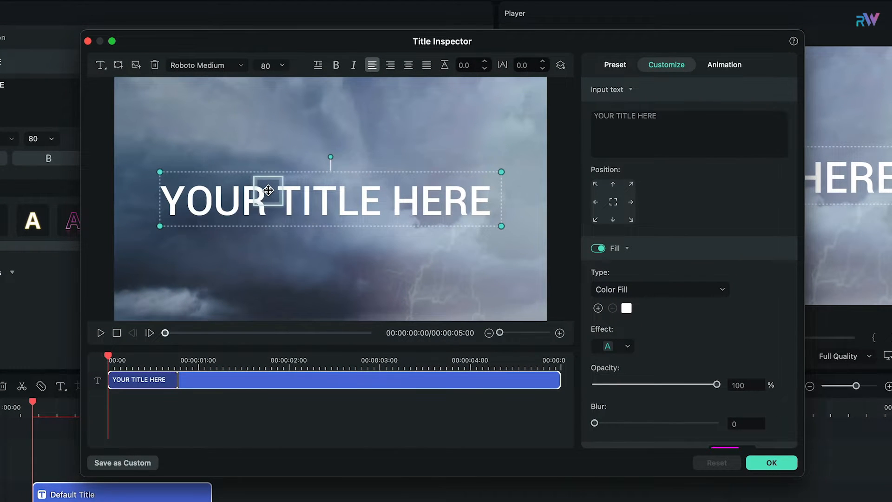
left_click(155, 66)
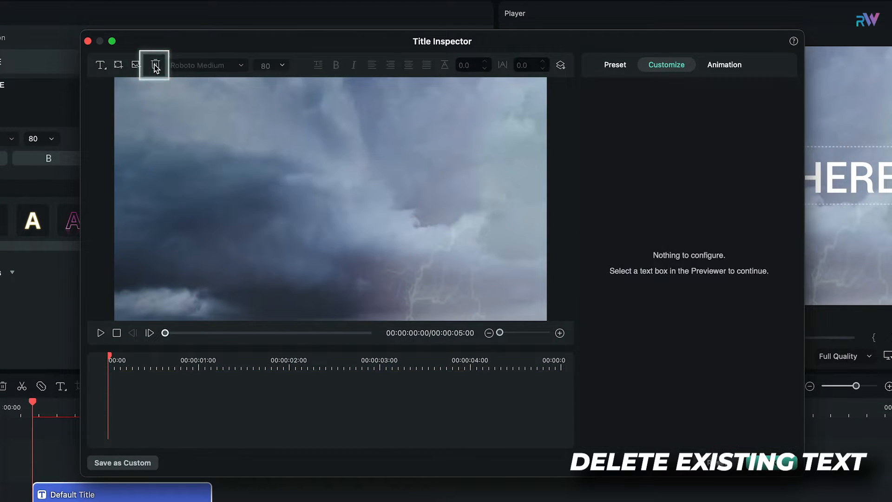
Step: Add a 3D text box to the title and replace its placeholder with TRAILER
left_click(99, 66)
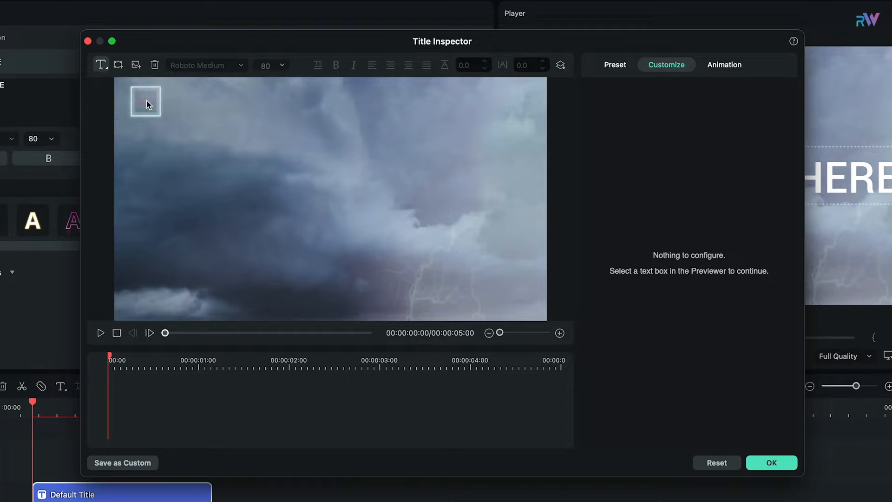
left_click(147, 101)
double_click(335, 206)
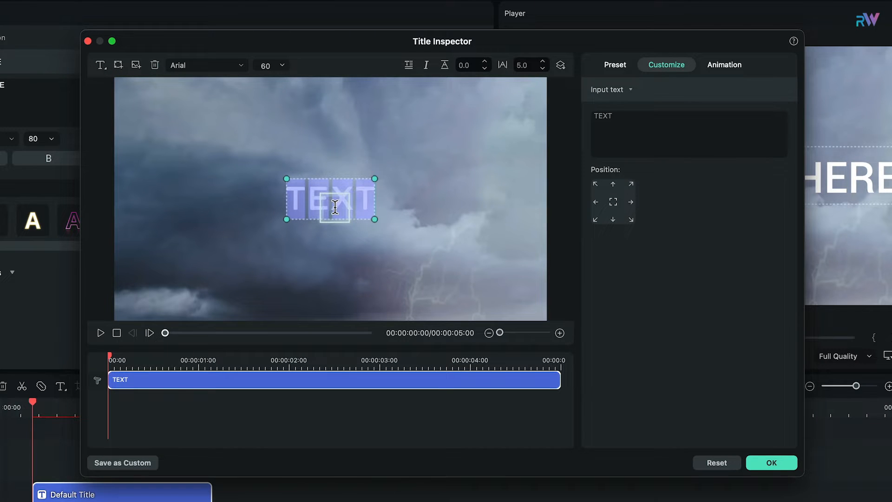
type("TR")
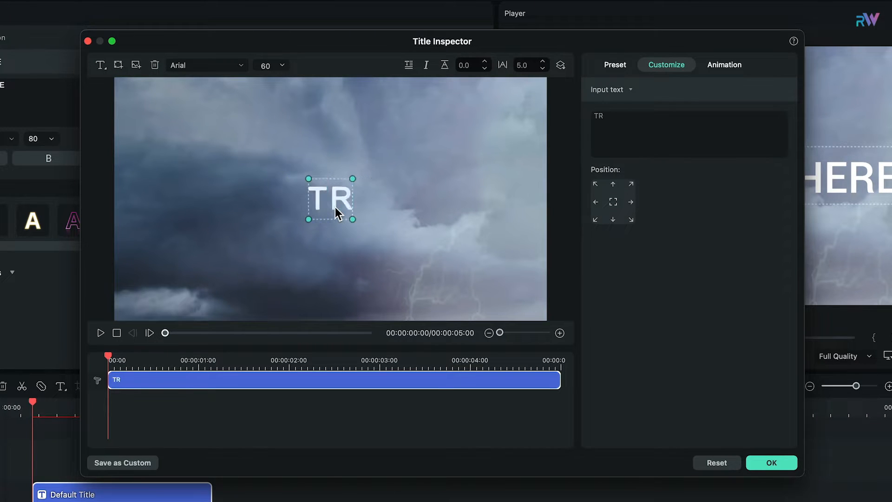
type("AILER")
Step: Set the TRAILER text's font to Cinzel-Regular at size 100
left_click(228, 65)
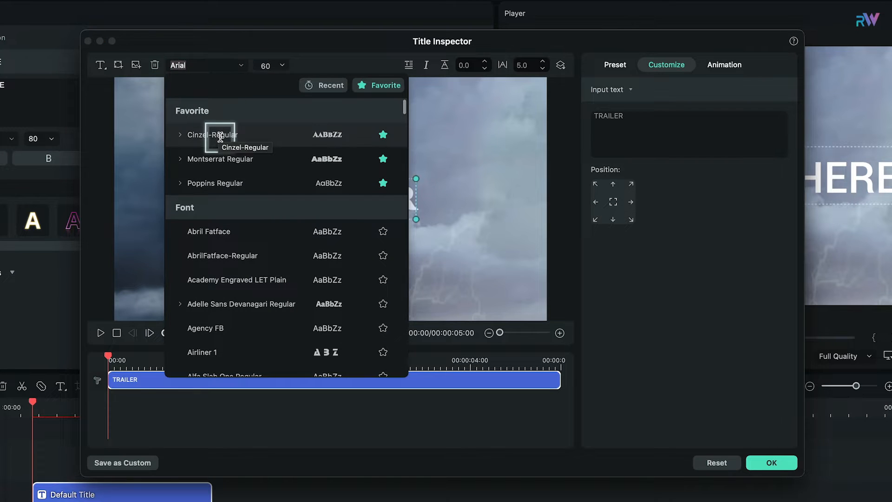
left_click(214, 135)
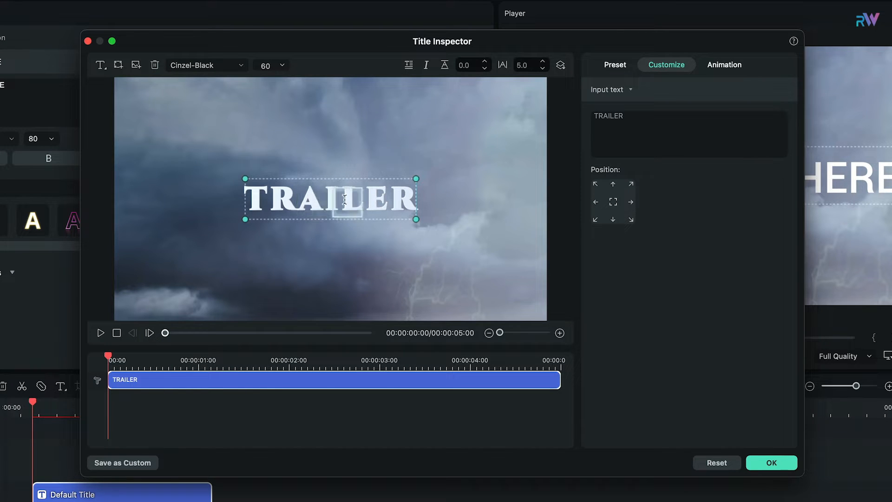
left_click(211, 64)
left_click(180, 134)
left_click(225, 205)
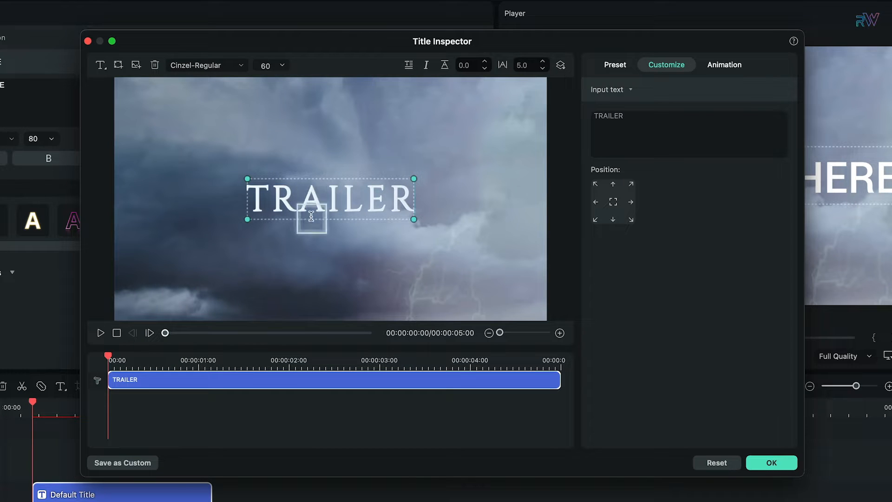
left_click(282, 65)
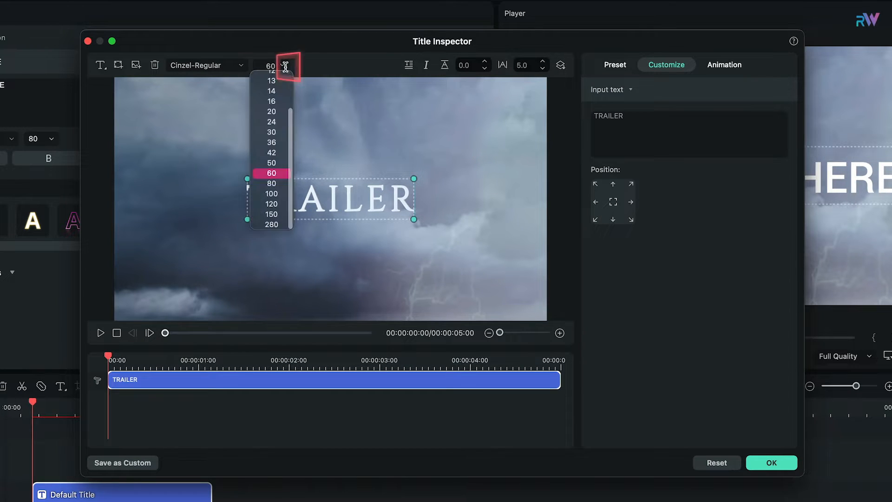
left_click(269, 186)
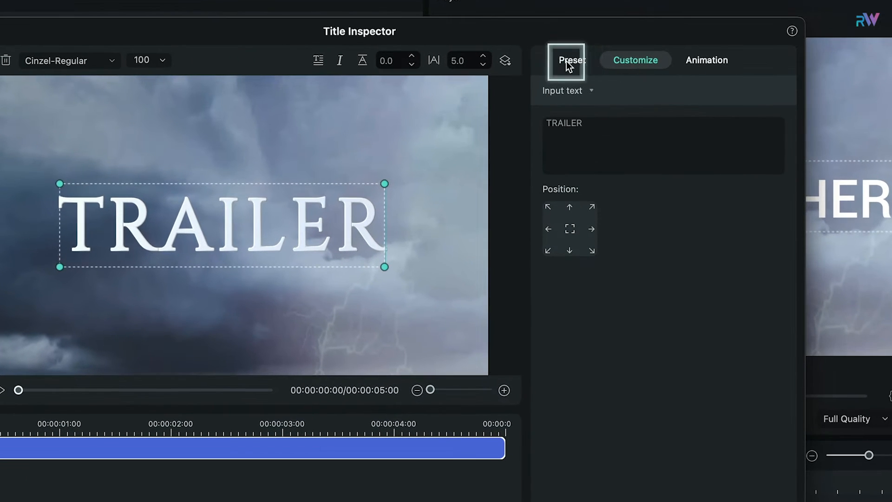
Step: Apply the grey metallic 3D preset to the TRAILER text
left_click(612, 67)
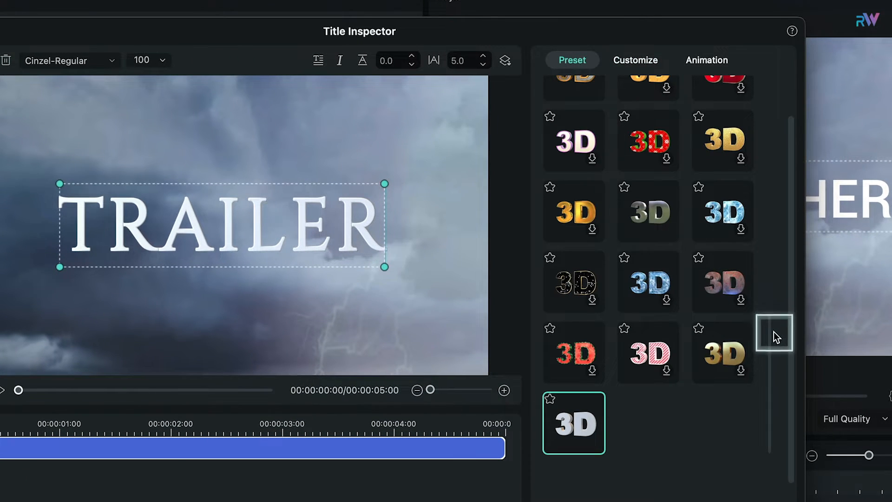
mouse_move(769, 333)
left_mouse_down()
mouse_move(756, 87)
mouse_move(757, 118)
mouse_move(763, 65)
mouse_move(767, 344)
left_mouse_up()
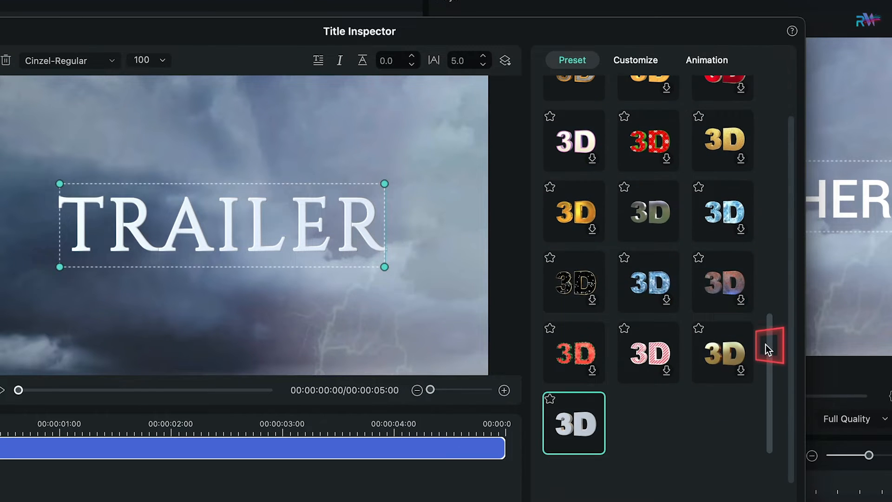
left_click(645, 209)
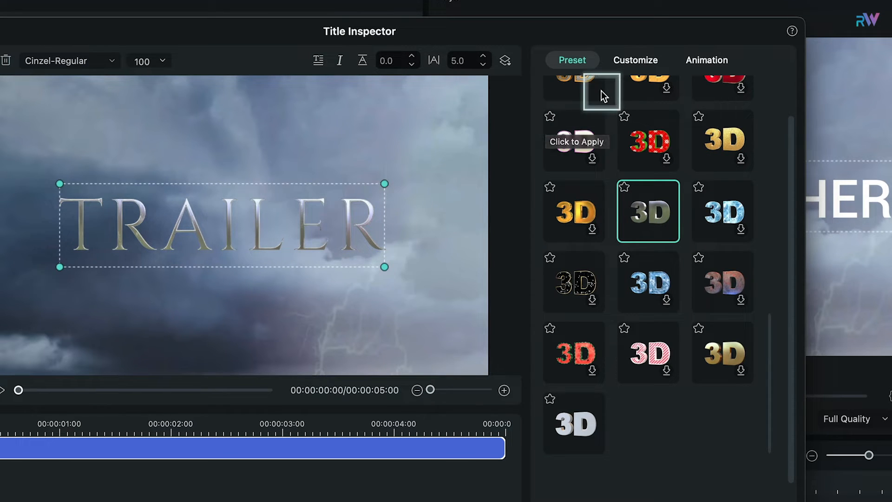
Step: Give the TRAILER text the 3D Fly Down and Rotate X entrance animation and accept the title edits
left_click(703, 60)
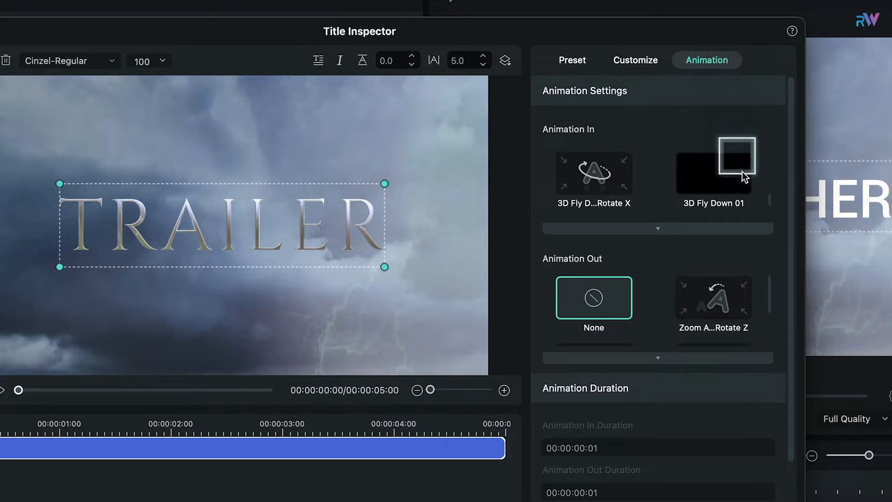
left_click_drag(767, 200, 770, 164)
left_click(674, 228)
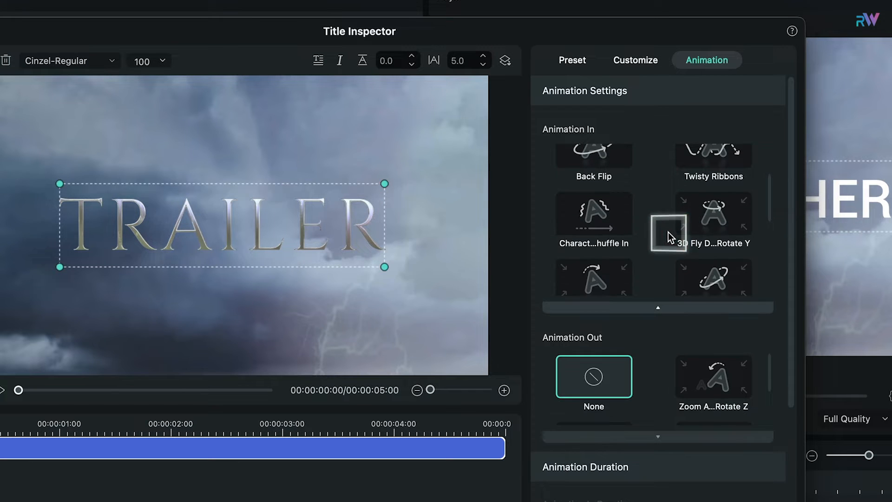
left_click_drag(772, 205, 771, 283)
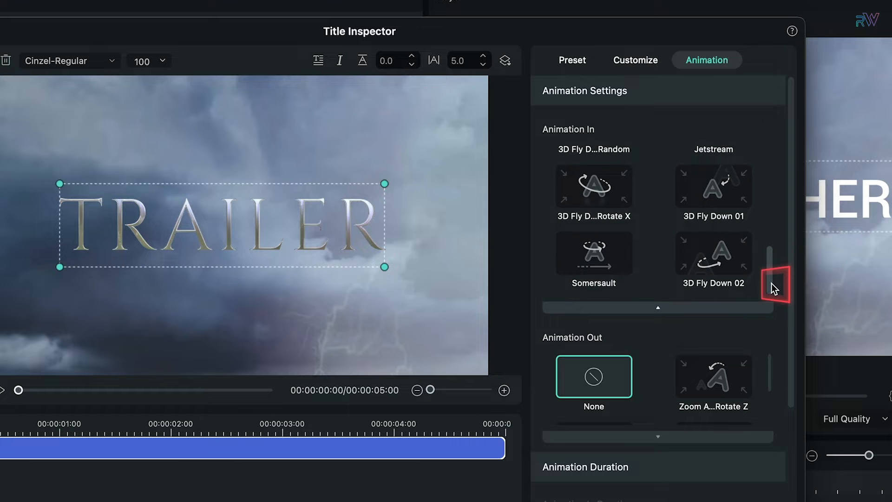
mouse_move(593, 212)
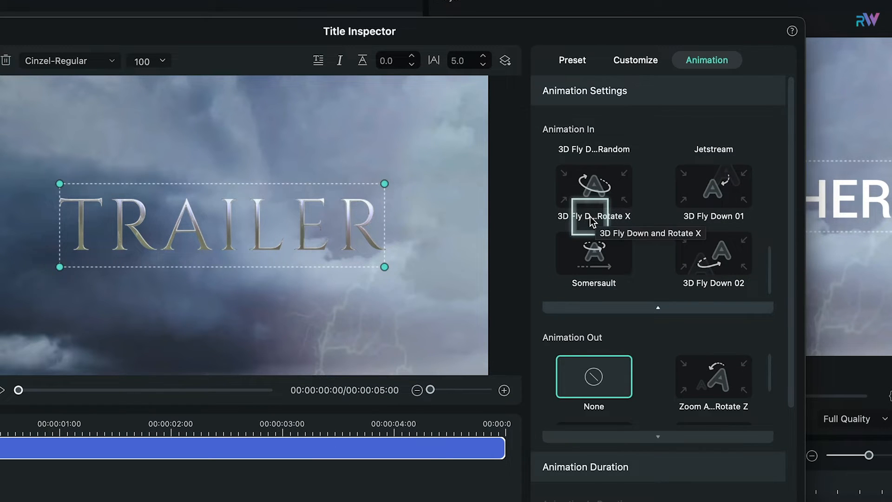
left_click(601, 188)
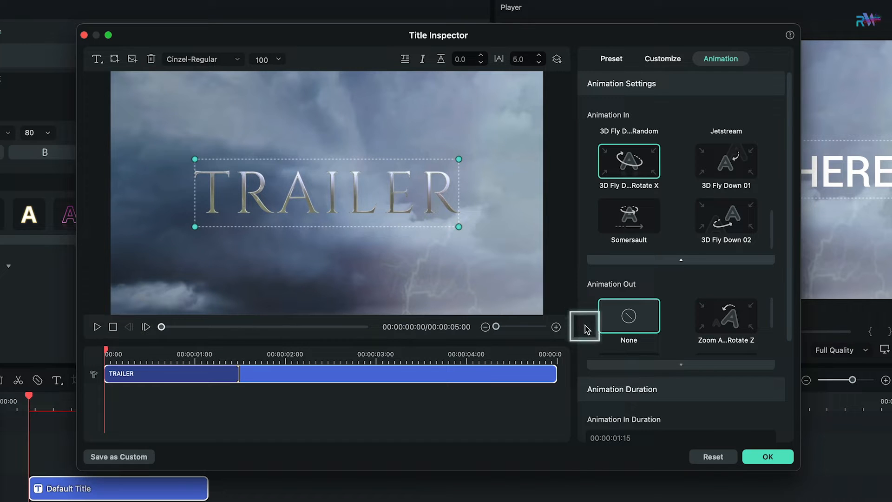
left_click(766, 456)
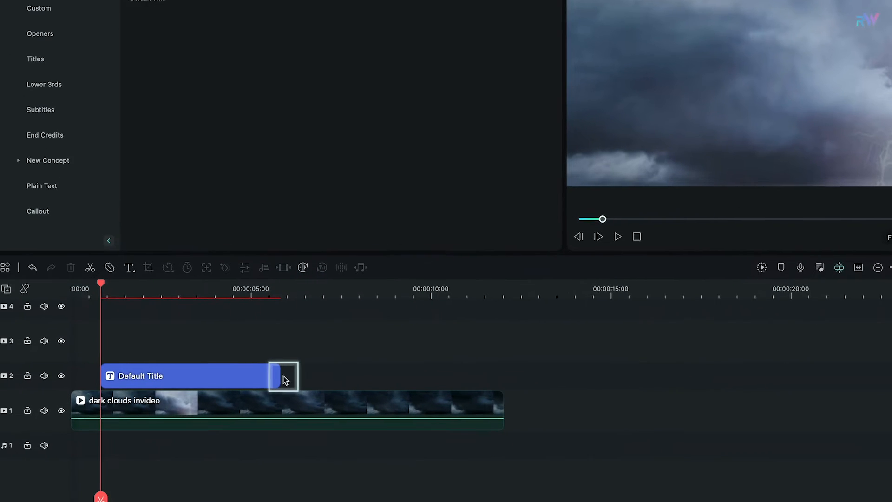
Step: Extend the end of the Default Title clip on the timeline to about 8.4 seconds
left_click_drag(284, 380, 372, 379)
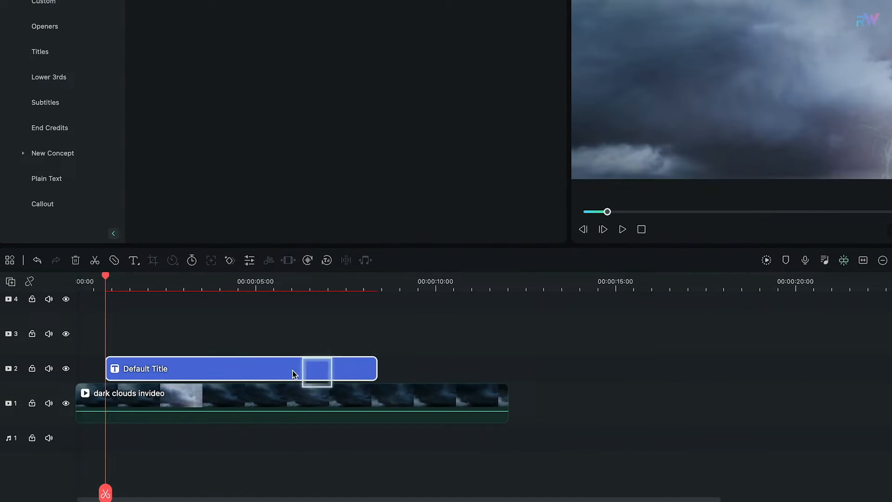
Step: Place the lens flare clip on video track 3 starting at 00:00:01:05 and extend the Default Title clip to about 8.8 seconds
left_click_drag(105, 274, 121, 280)
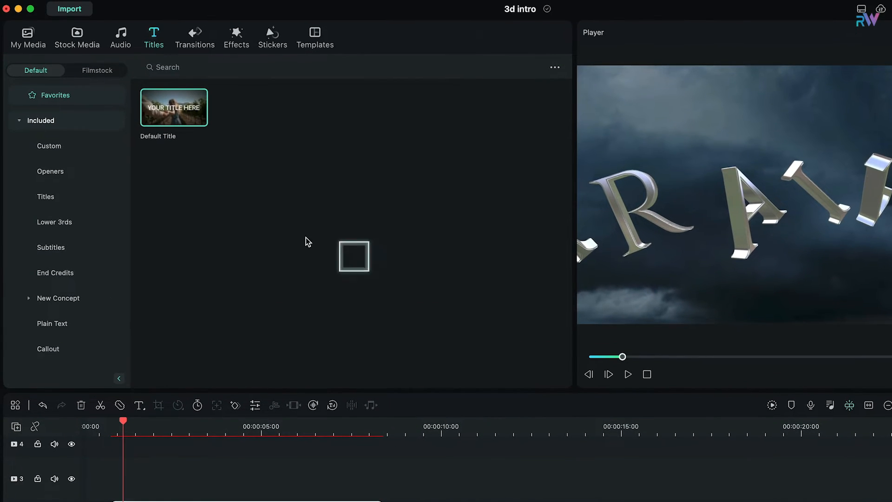
left_click(33, 55)
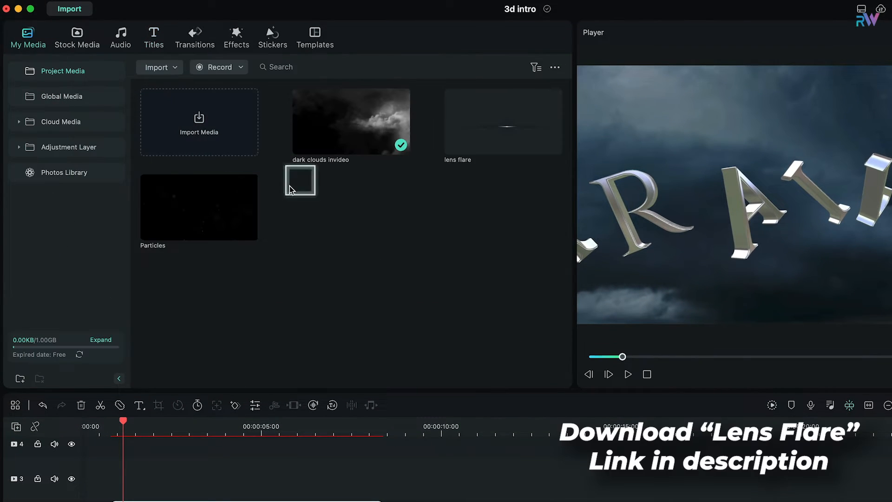
left_click_drag(472, 126, 131, 487)
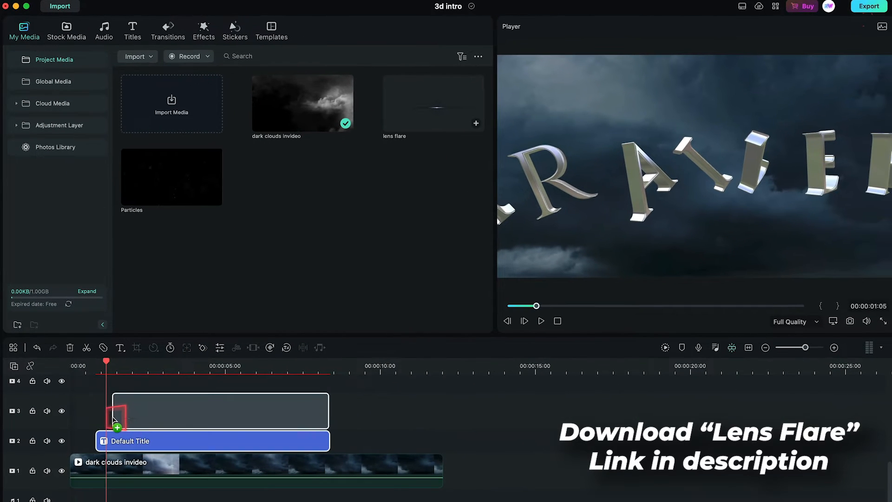
left_click_drag(108, 417, 121, 416)
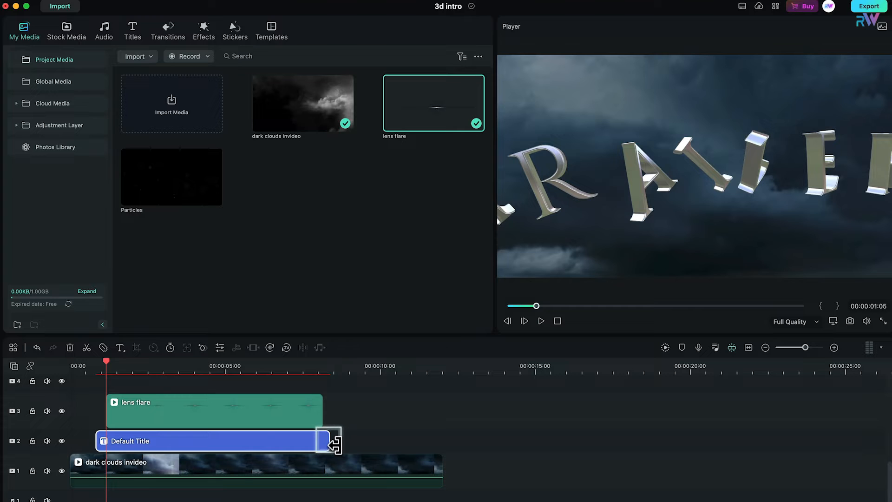
left_click_drag(335, 443, 344, 441)
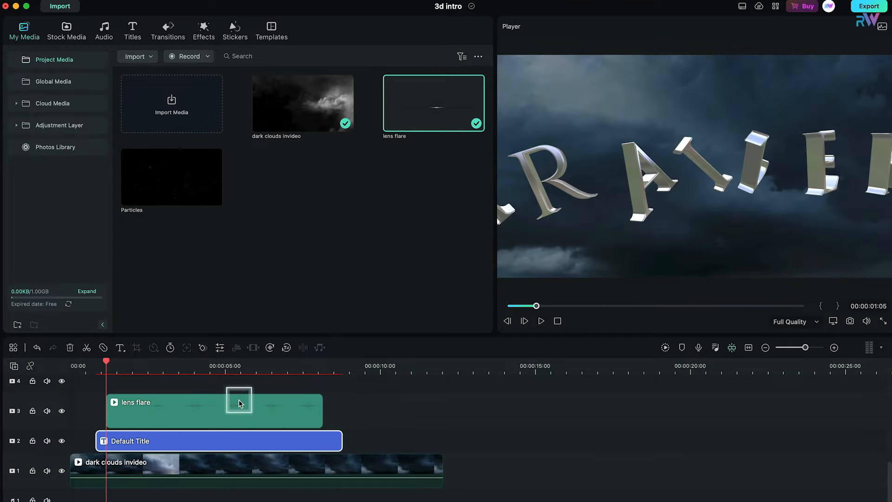
Step: Scale the lens flare clip to 260% and position it at X 73, Y 112 px, checking it against the title at 00:00:02:22
double_click(211, 412)
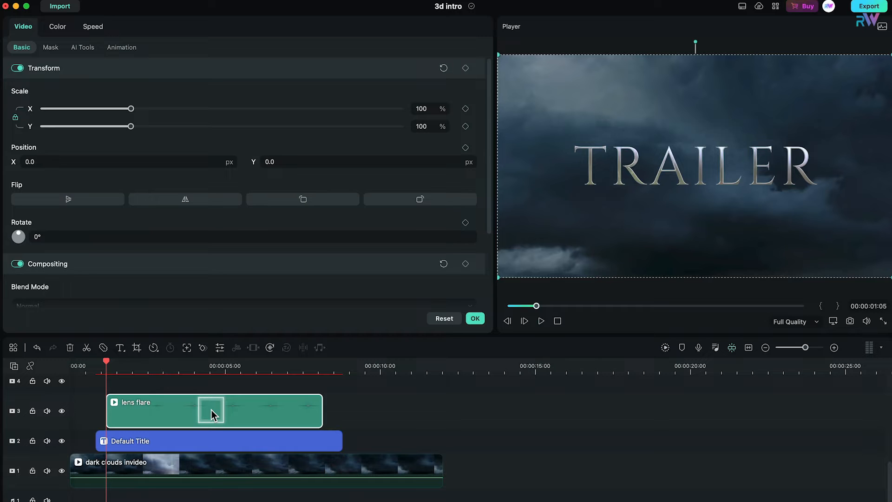
left_click_drag(107, 364, 176, 365)
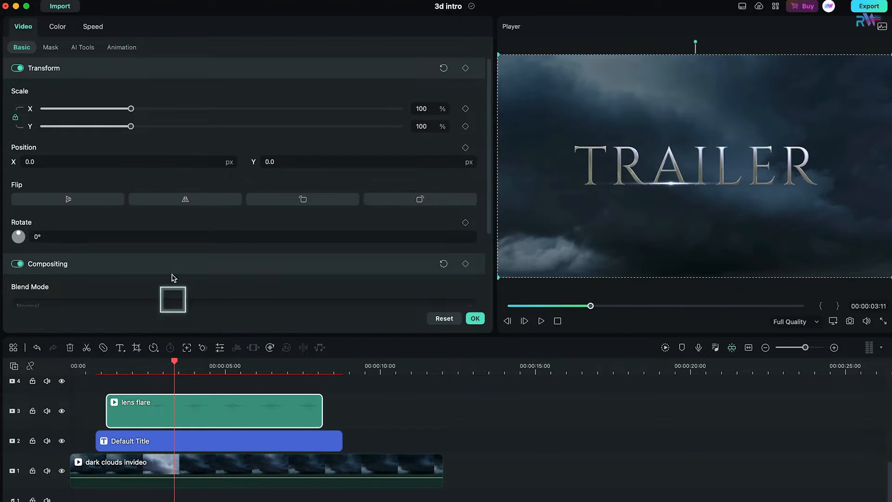
left_click_drag(130, 108, 277, 109)
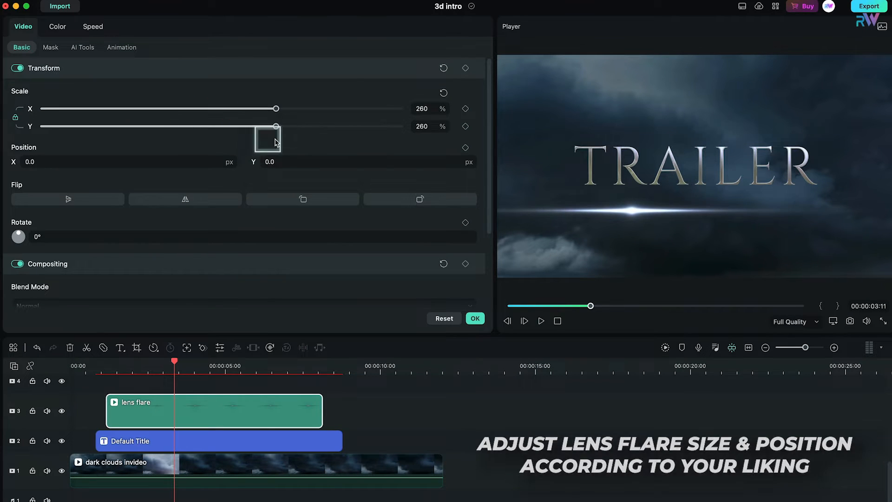
left_click_drag(40, 161, 63, 180)
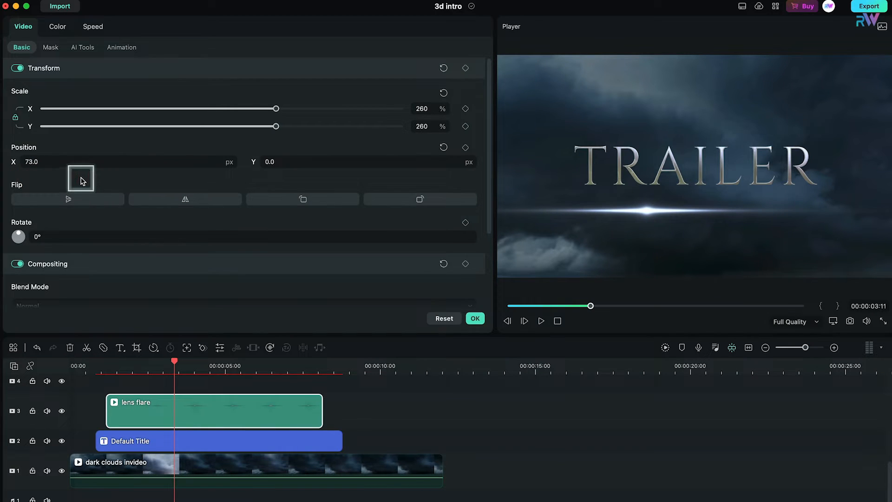
left_click_drag(300, 161, 356, 172)
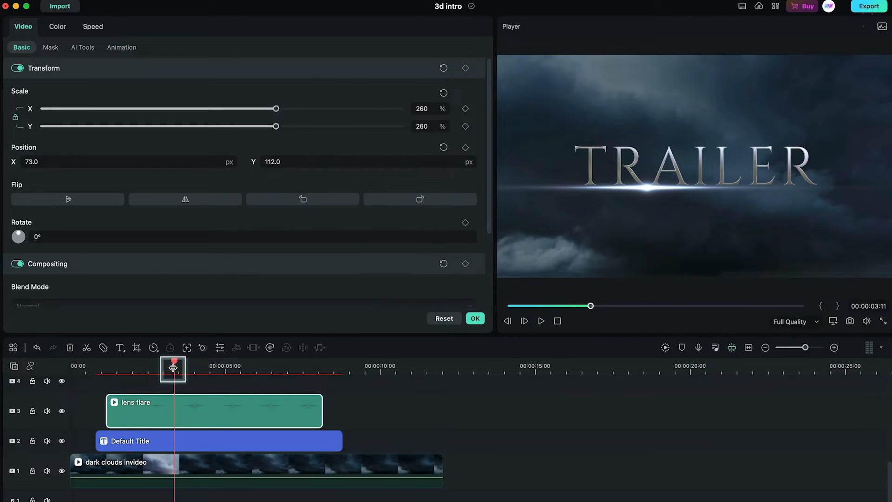
left_click_drag(170, 365, 155, 383)
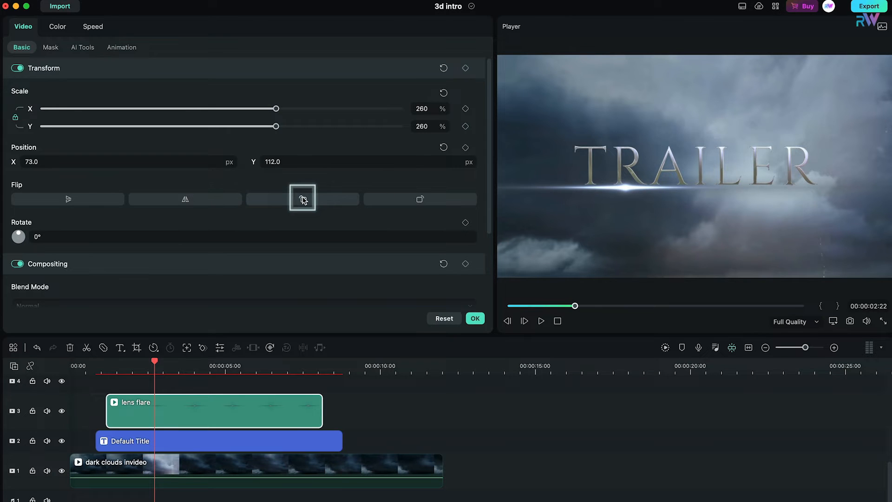
Step: Accept the lens flare settings and place the Harry Potter LUT at the start of video track 4, extended to the dark clouds clip's end
left_click(475, 319)
scroll(316, 409, "up", 1)
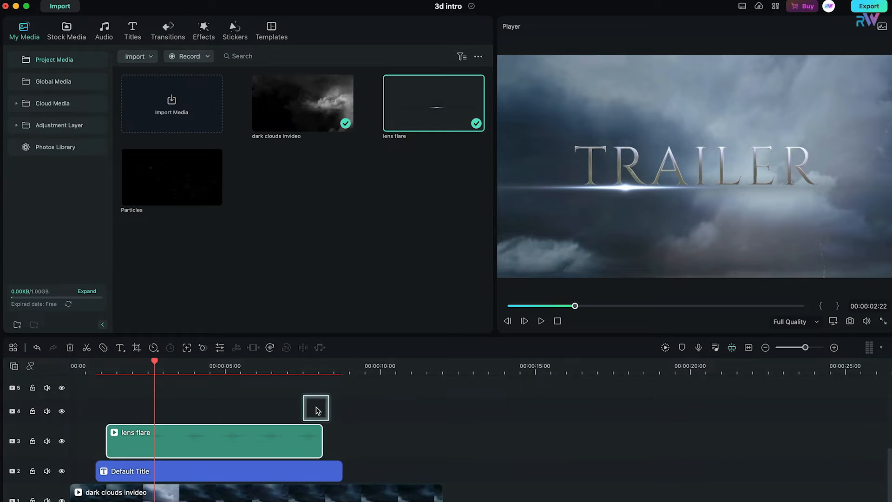
left_click(202, 28)
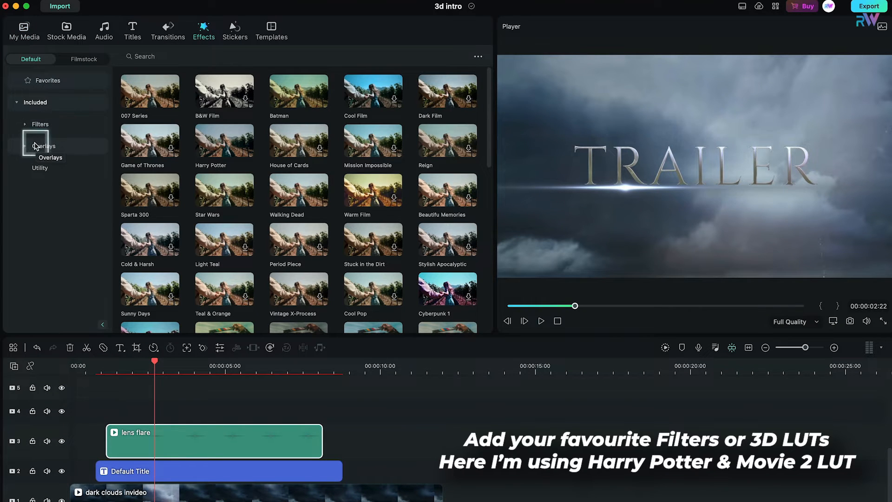
left_click(26, 124)
scroll(46, 181, "down", 3)
scroll(50, 182, "down", 2)
left_click(55, 234)
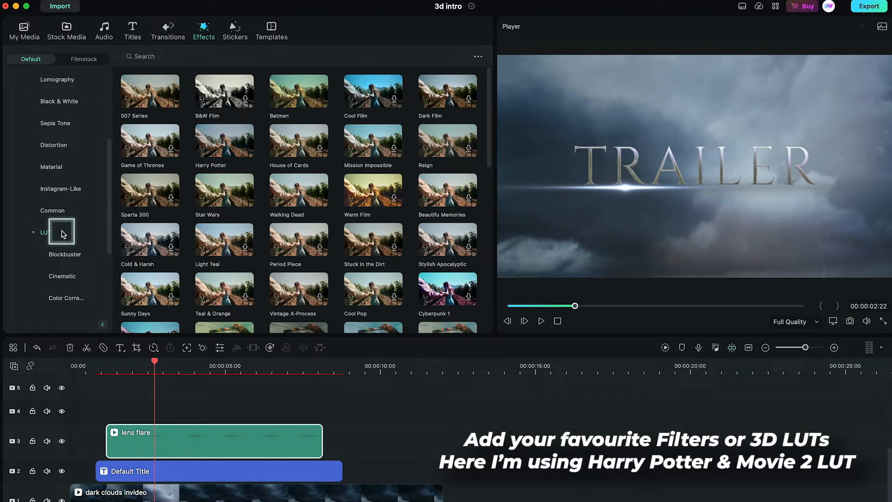
left_click_drag(218, 144, 78, 408)
left_click_drag(229, 411, 441, 414)
Step: Lower the Harry Potter effect's opacity to below half and accept the change
double_click(201, 411)
left_click_drag(437, 86, 144, 85)
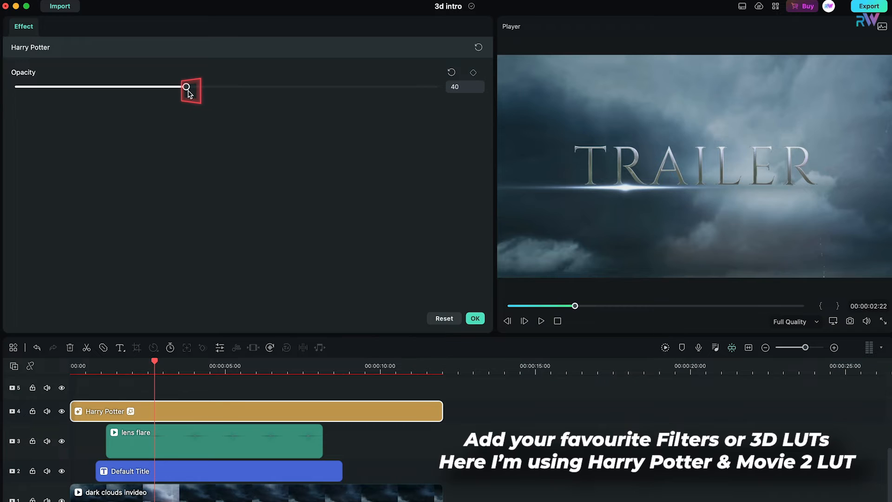
left_click(475, 318)
Step: Place the Movie 2 LUT at the start of video track 5 and extend it to match the Harry Potter clip's end
scroll(297, 200, "down", 5)
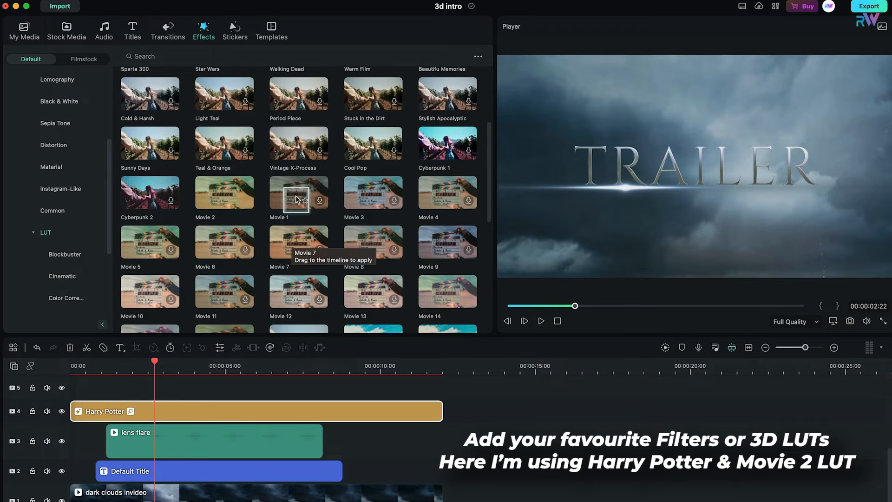
left_click_drag(224, 193, 79, 388)
left_click(218, 391)
left_click_drag(229, 394, 442, 392)
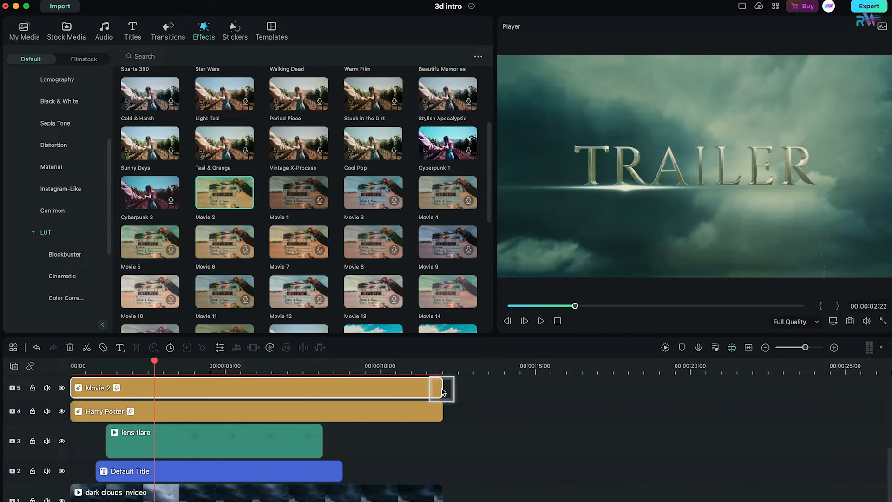
Step: Set the Movie 2 effect's opacity to 29 and accept it
double_click(322, 393)
left_click_drag(434, 94, 144, 92)
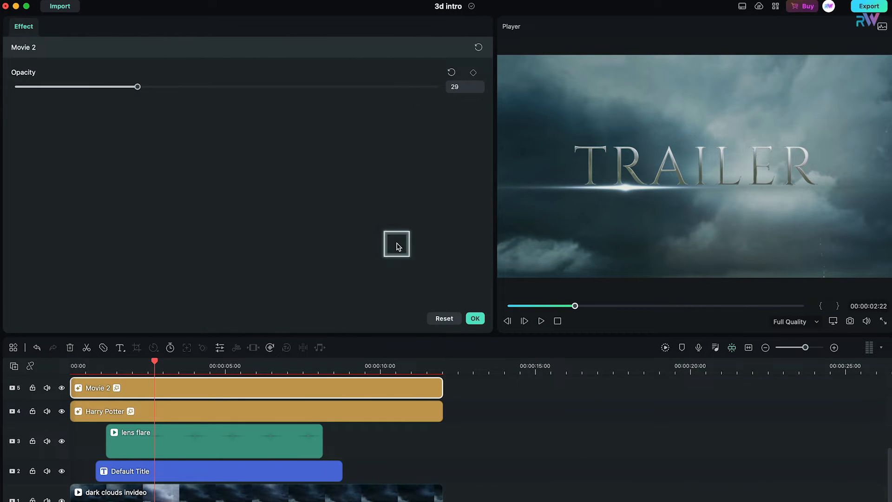
left_click(473, 317)
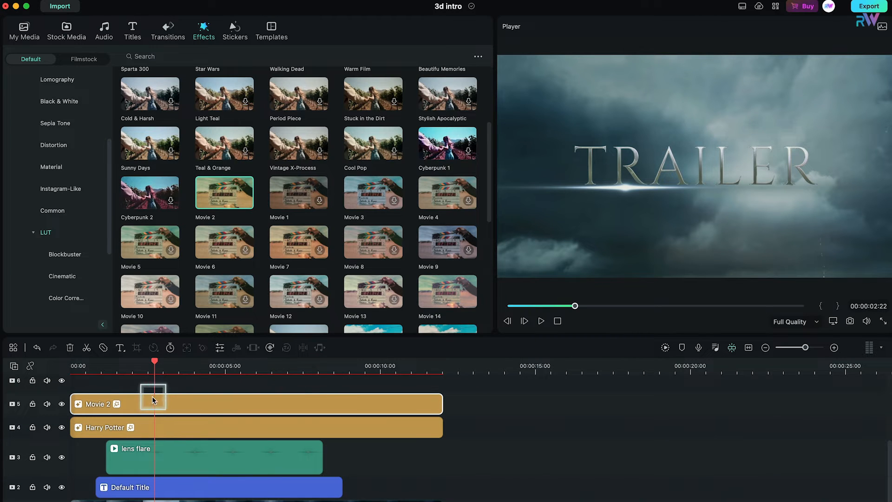
Step: Toggle the visibility of video track 5 to compare the preview with and without the Movie 2 effect
left_click(61, 404)
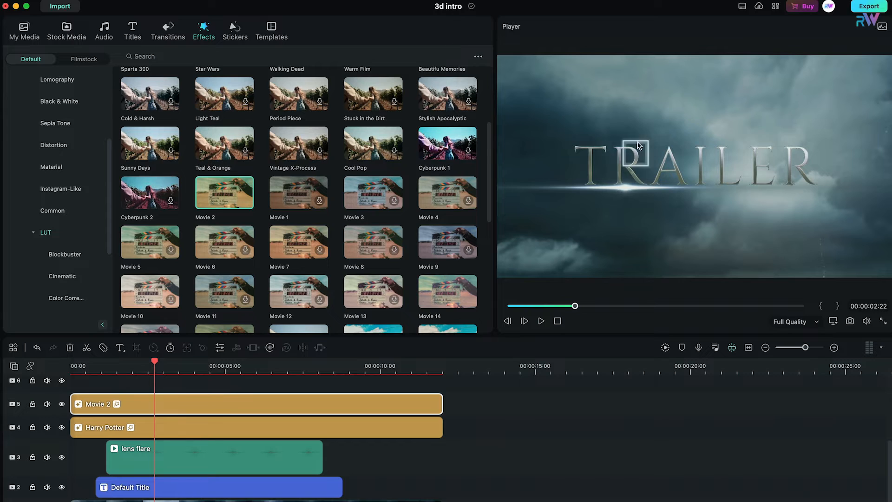
left_click_drag(323, 328, 340, 398)
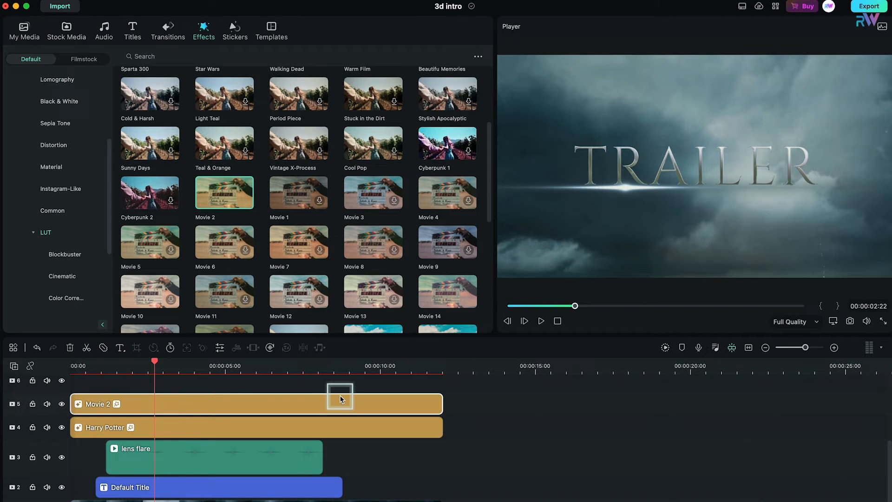
left_click_drag(384, 359, 225, 392)
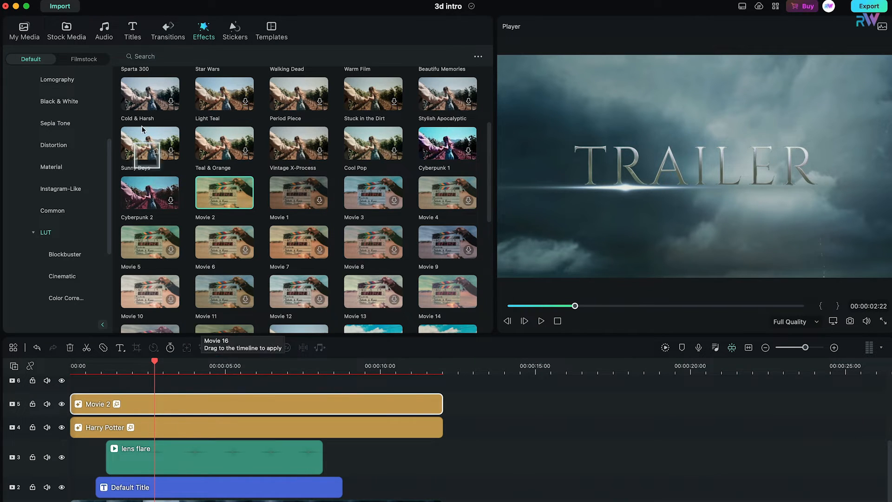
Step: Place the Particles clip from the project media at the start of video track 6
left_click(24, 30)
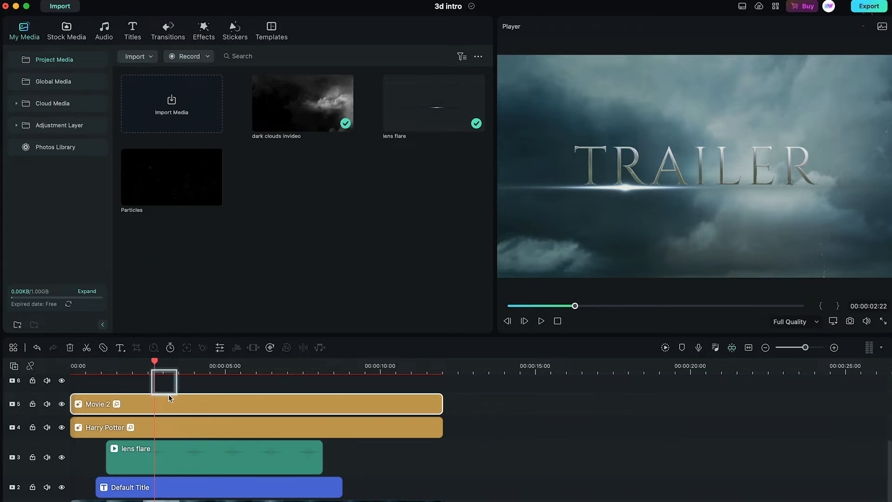
scroll(183, 421, "up", 2)
left_click_drag(156, 192, 189, 408)
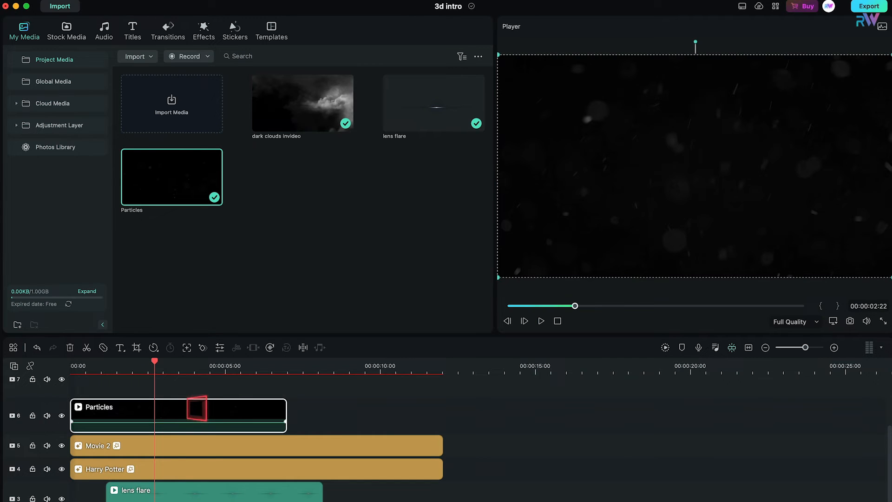
Step: Set the Particles clip's blend mode to Screen and accept it
double_click(201, 411)
scroll(111, 267, "down", 3)
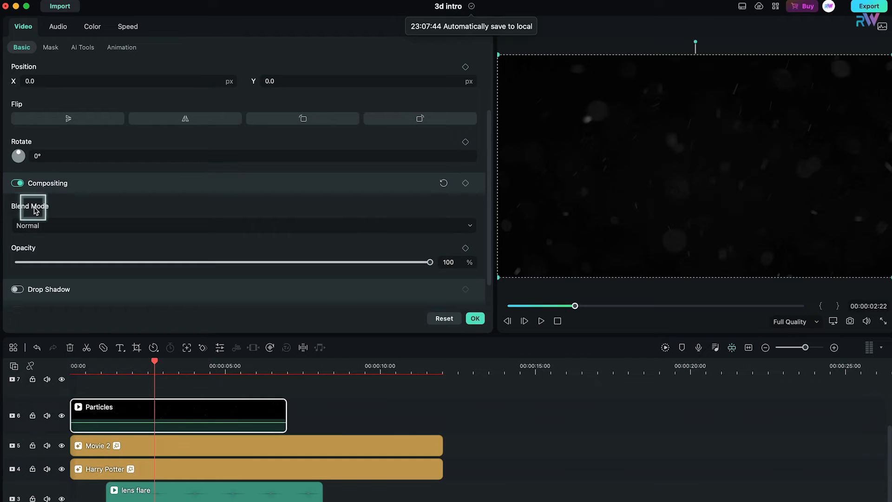
left_click(93, 226)
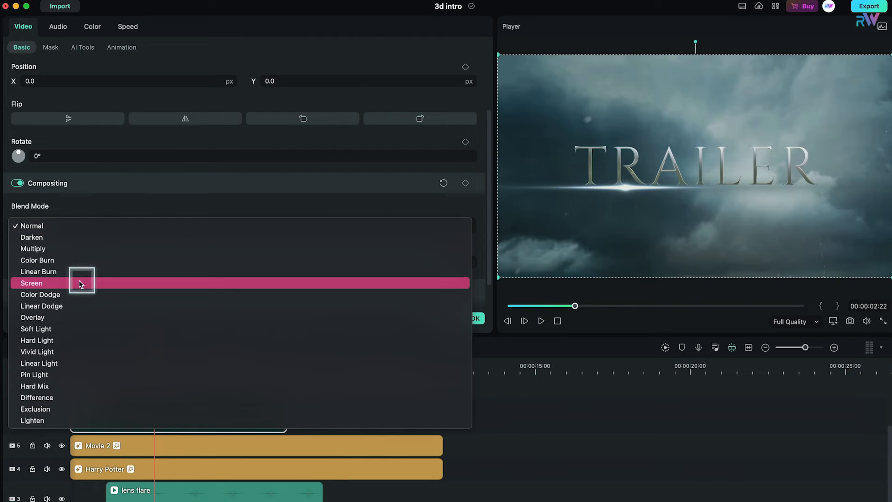
left_click(37, 284)
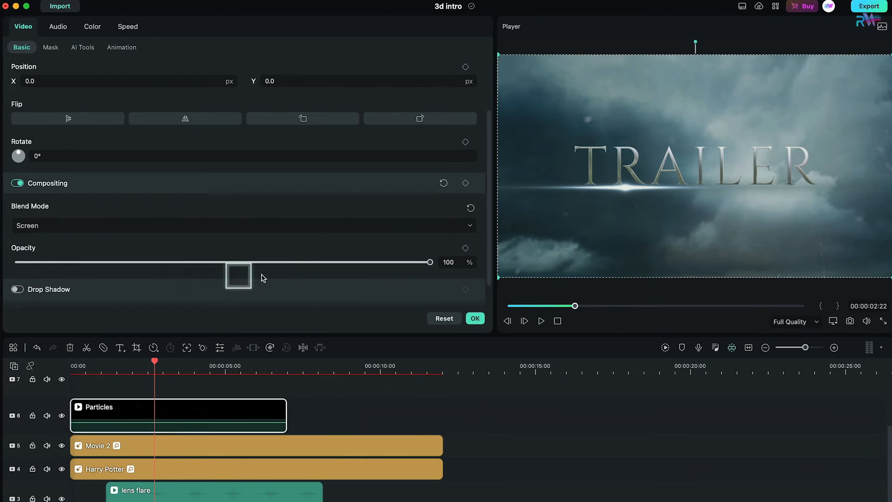
left_click(473, 318)
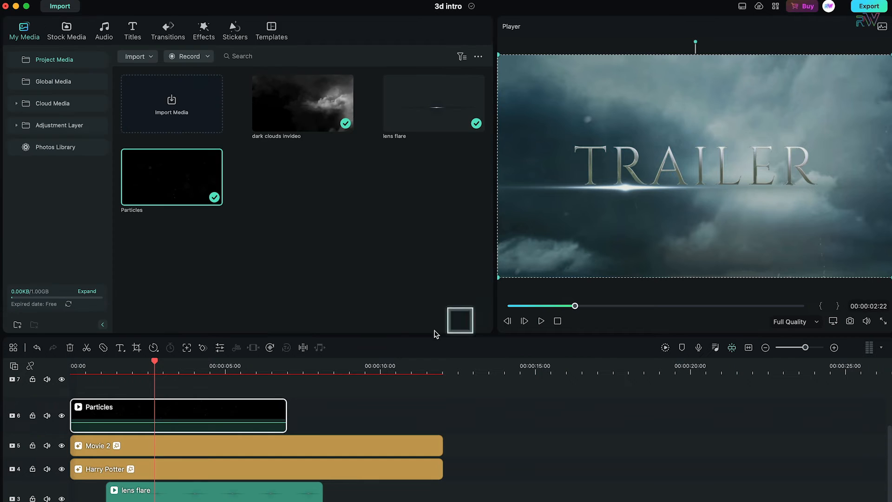
Step: Copy the Particles clip, paste it on track 6 and move the copy flush against the first clip's end
right_click(250, 411)
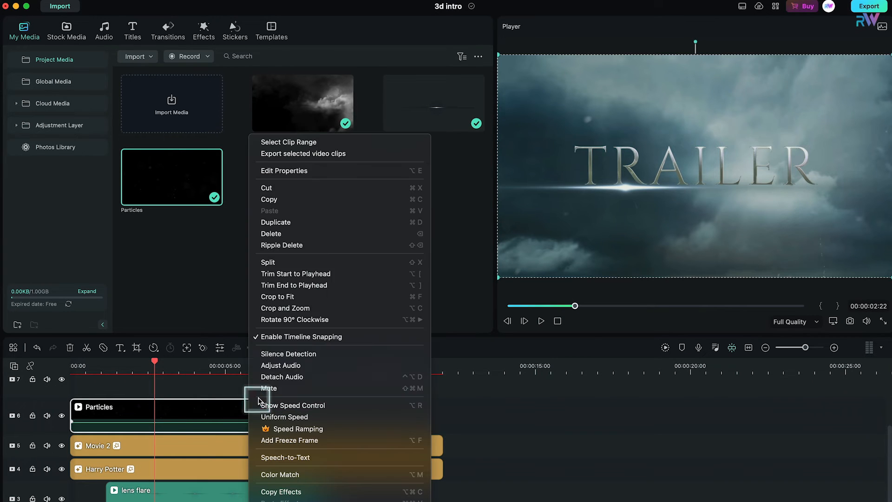
left_click(284, 199)
left_click(295, 369)
right_click(312, 411)
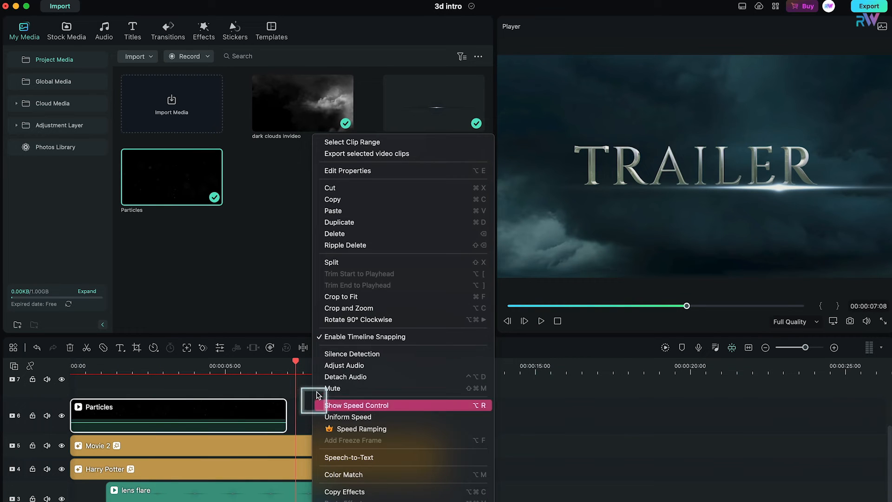
left_click(336, 226)
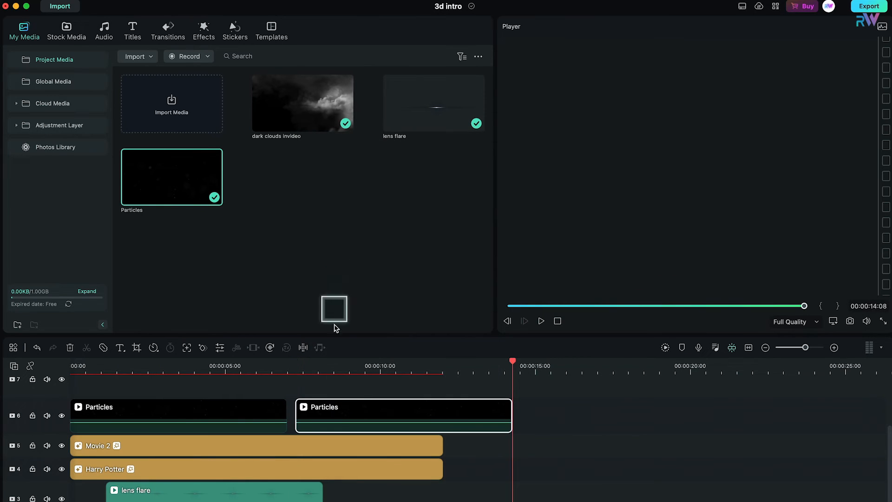
left_click(343, 413)
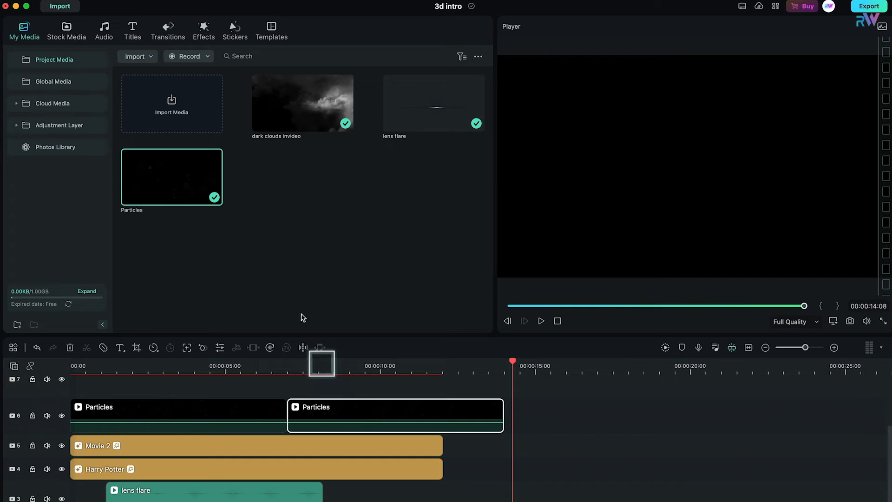
Step: Add a Dissolve transition between the two Particles clips and shorten it to about 1 second
left_click(163, 34)
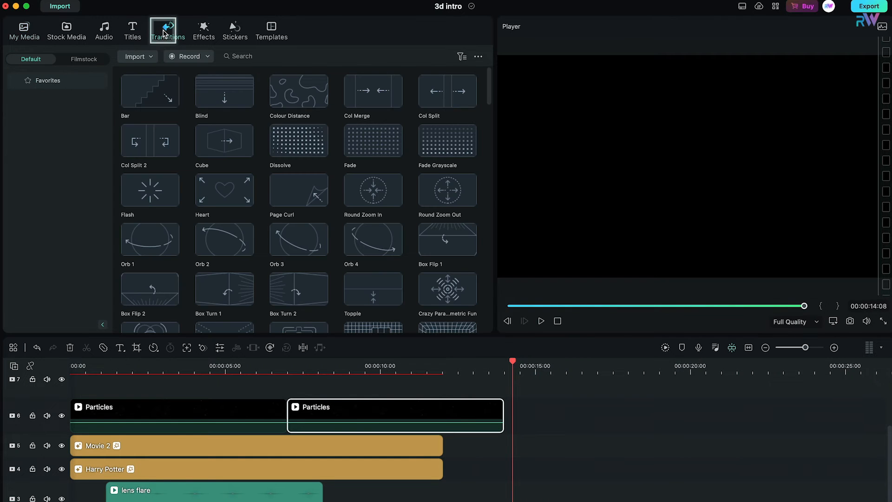
left_click_drag(325, 144, 288, 349)
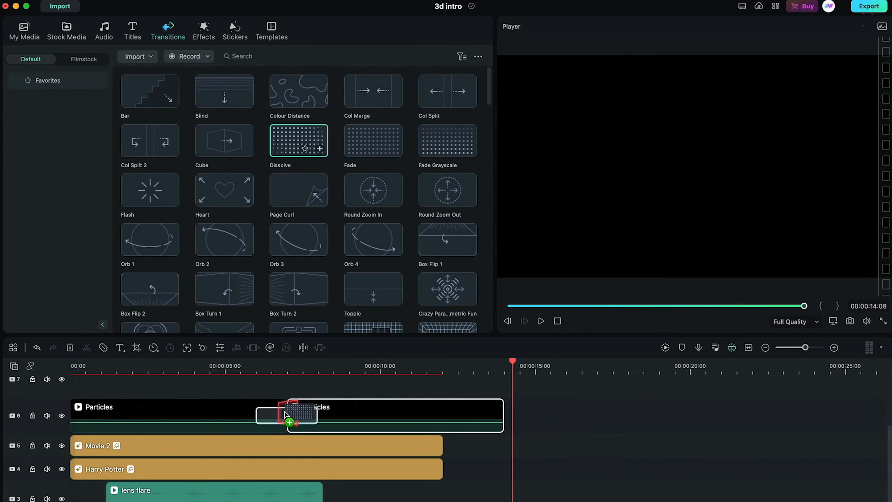
left_click_drag(285, 414, 286, 414)
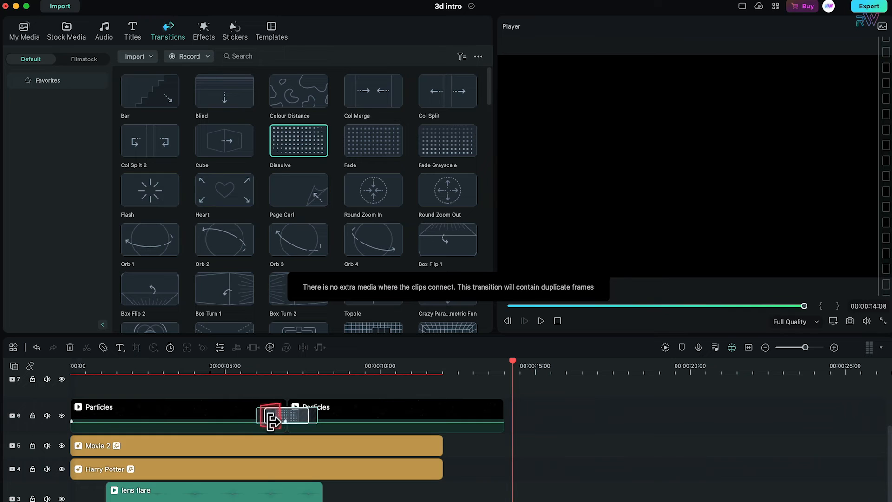
Step: Trim the second Particles clip to end with the filter clips at about 12 seconds and preview the frame at 00:00:05:00
mouse_move(395, 424)
left_mouse_down()
mouse_move(499, 420)
mouse_move(398, 421)
left_mouse_up()
left_click(342, 370)
left_click_drag(341, 362, 225, 368)
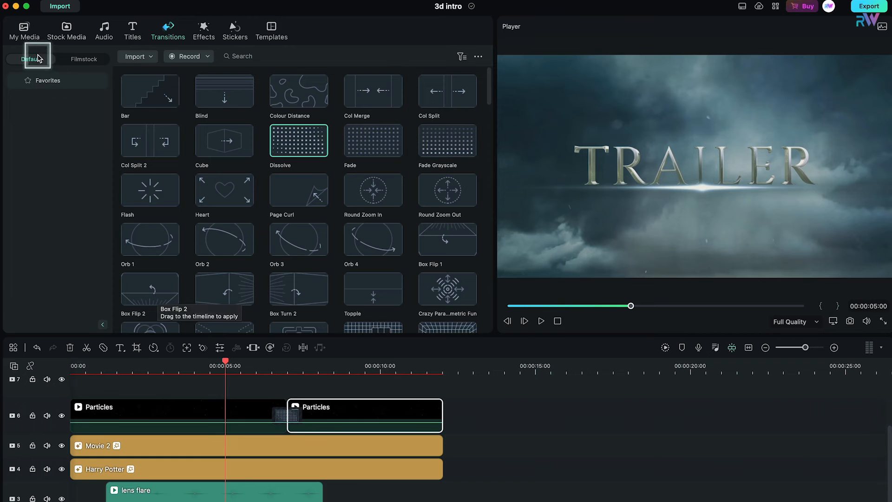
Step: Search the effects library for 21
left_click(204, 28)
left_click(170, 60)
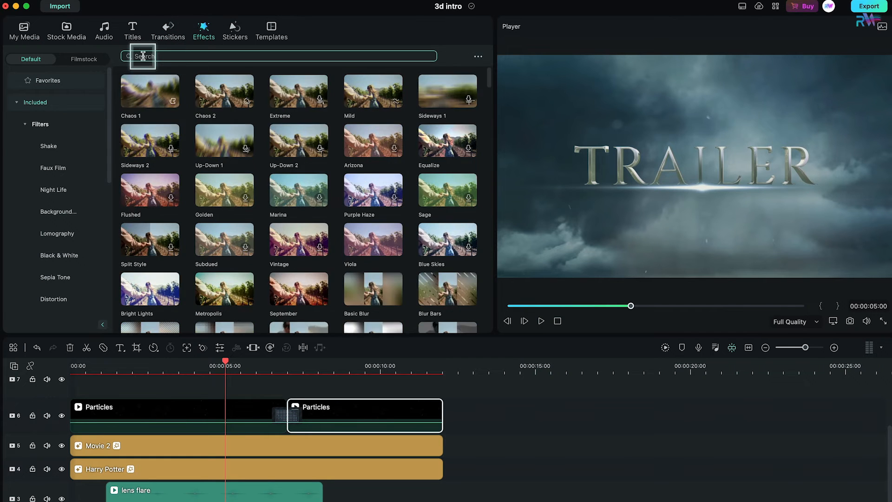
type("21")
left_click(143, 56)
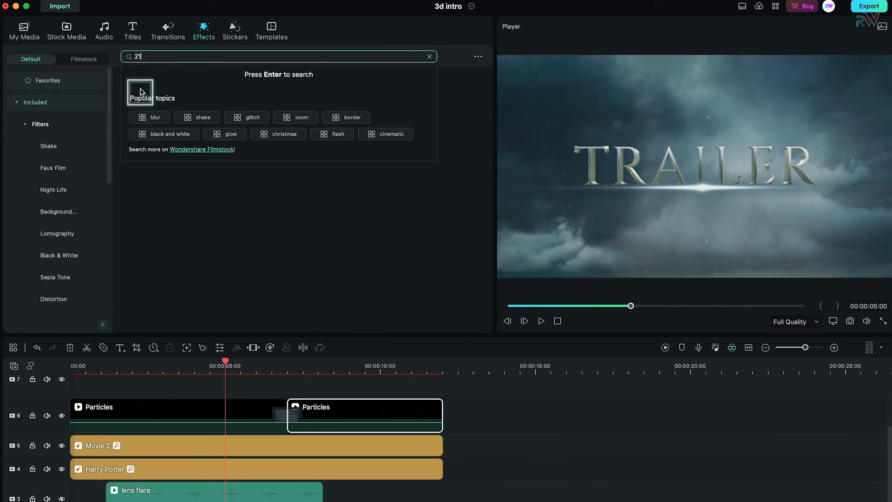
left_click(224, 284)
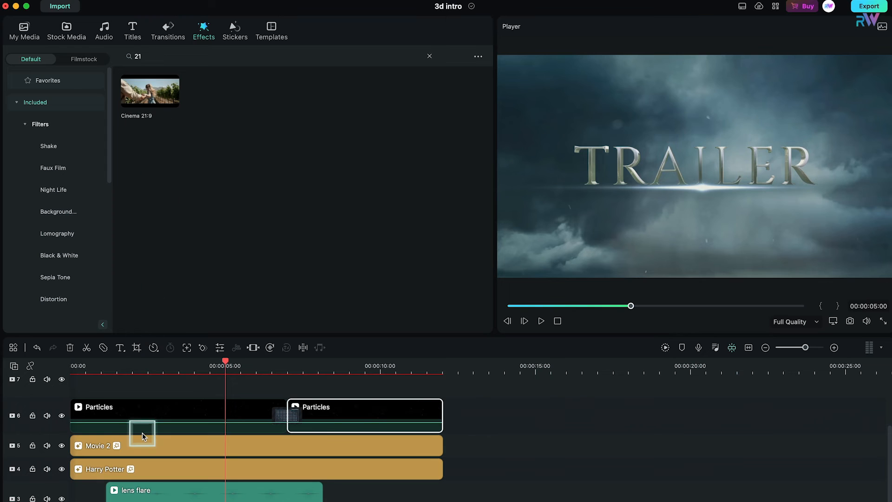
left_click_drag(142, 435, 142, 436)
Step: Place the Cinema 21:9 effect on video track 7, extend it to about 12 seconds, and accept it with border height 0.0 and opacity 1.0
left_click_drag(147, 126, 74, 417)
left_click_drag(227, 411, 445, 411)
double_click(374, 406)
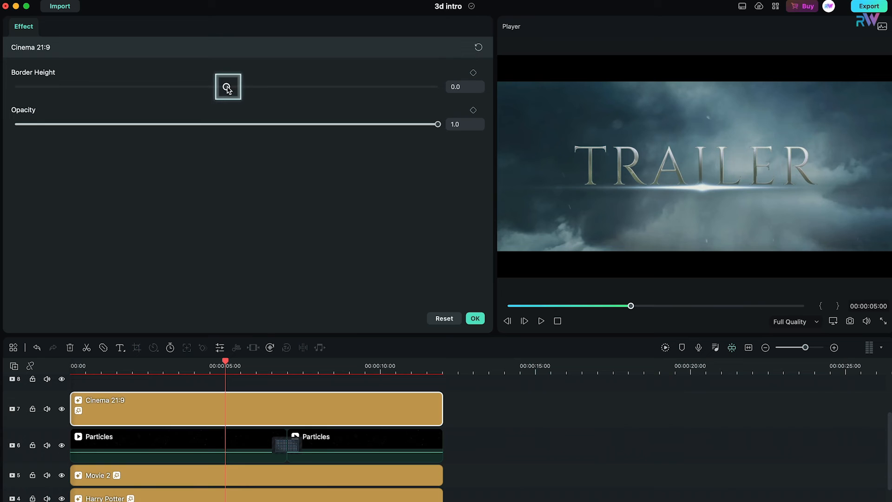
left_click(476, 319)
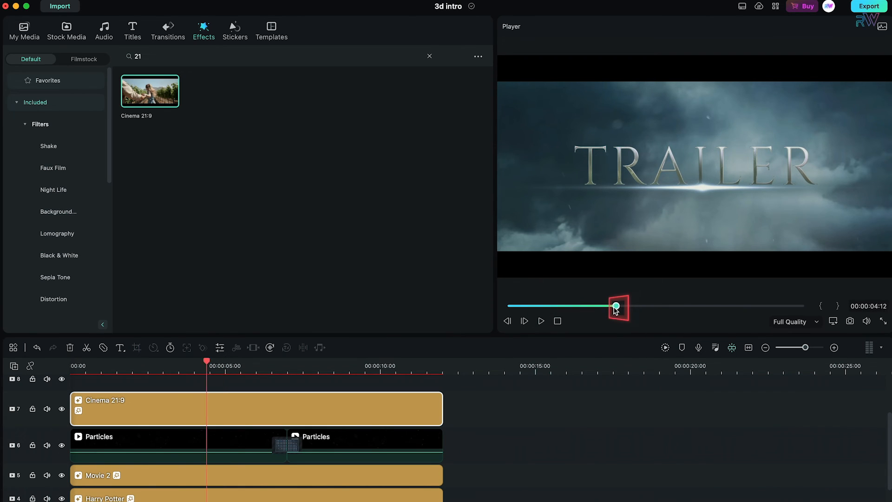
Step: Play the finished trailer intro from the beginning
left_click_drag(618, 306, 520, 306)
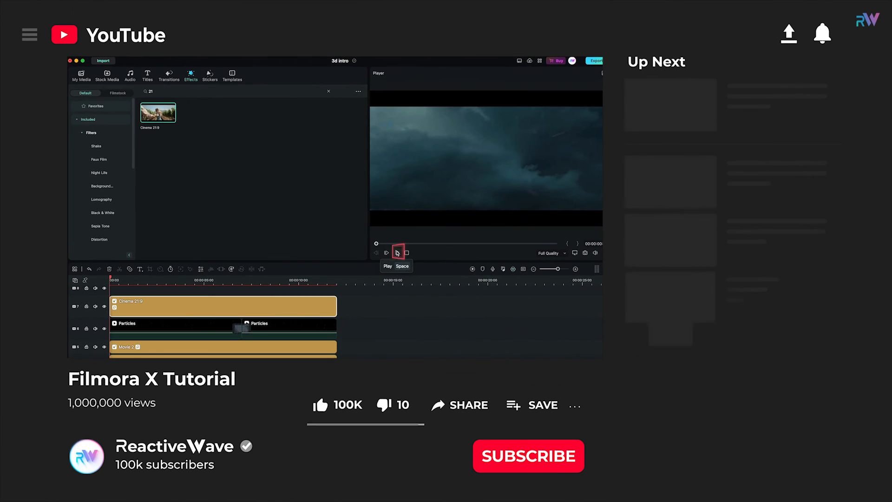
left_click(397, 252)
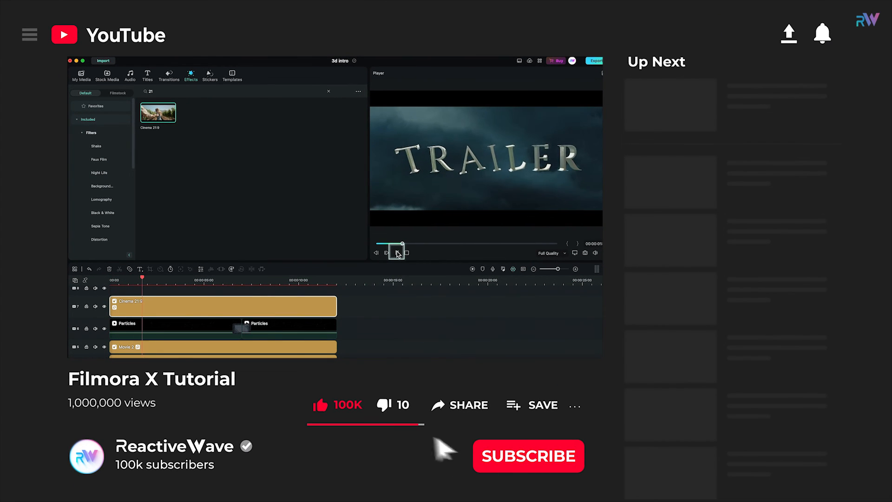